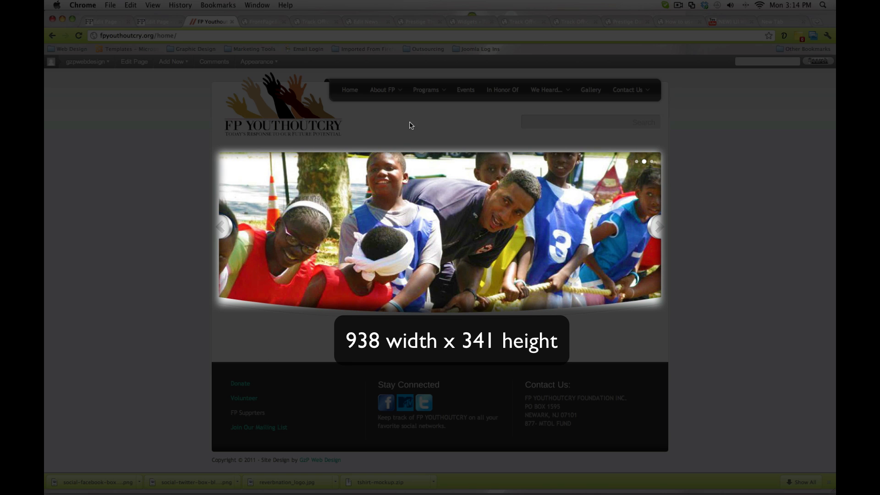
Open the Programs page of the FP Youthoutcry site.
{"action": "left_click", "coordinate": [424, 92]}
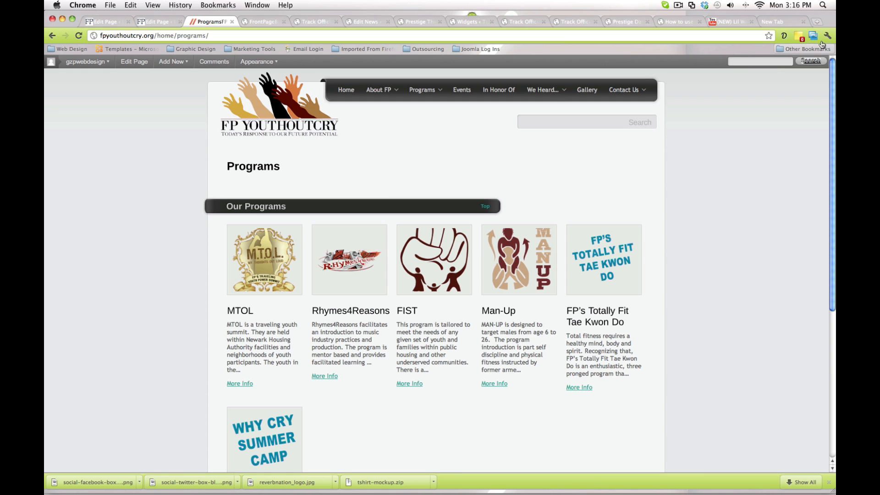
Open the Chrome Web Store in a new tab and search it for "aviary image editior".
{"action": "left_click", "coordinate": [818, 23]}
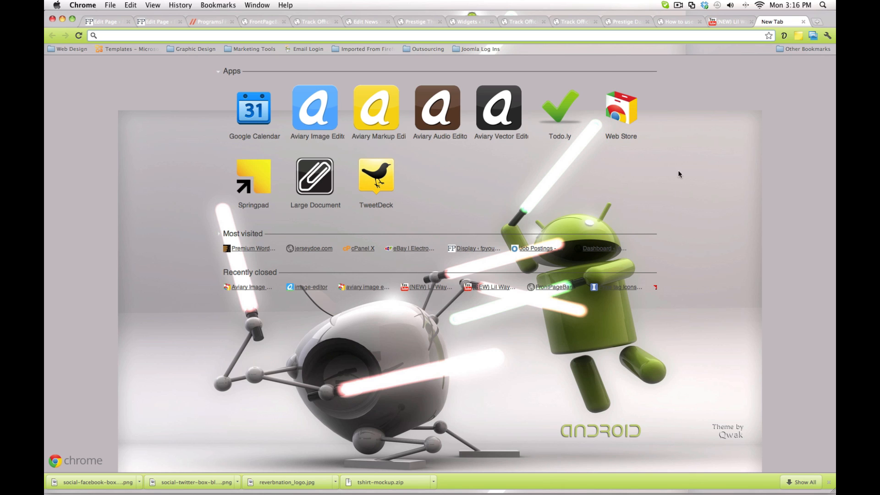
{"action": "left_click", "coordinate": [623, 115]}
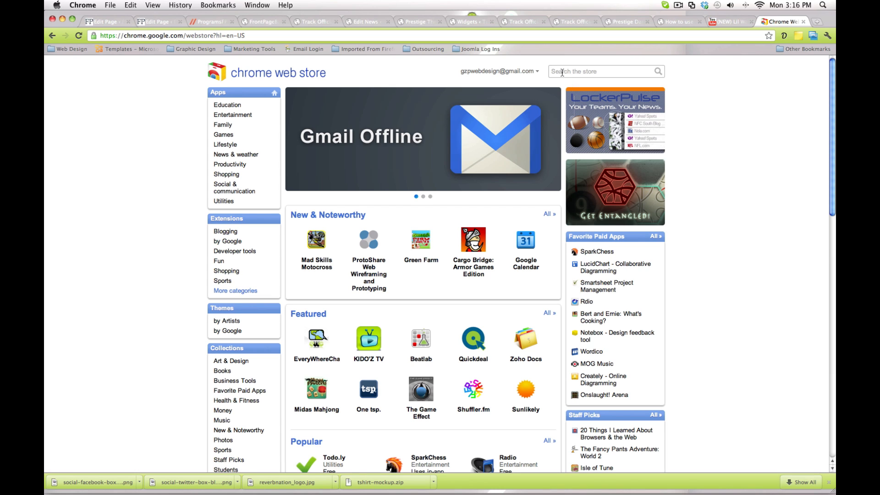
{"action": "left_click", "coordinate": [563, 73]}
{"action": "type", "text": "ava"}
{"action": "key", "text": "BackSpace"}
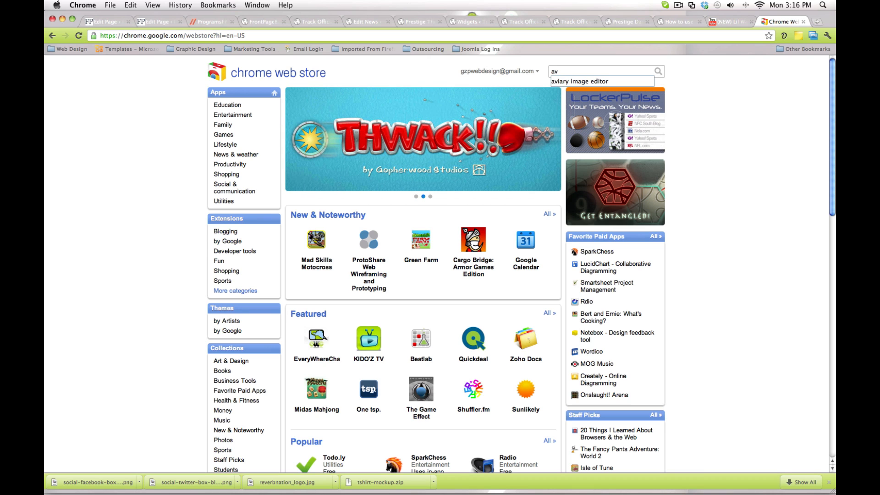
{"action": "type", "text": "iary image editior"}
{"action": "key", "text": "Return"}
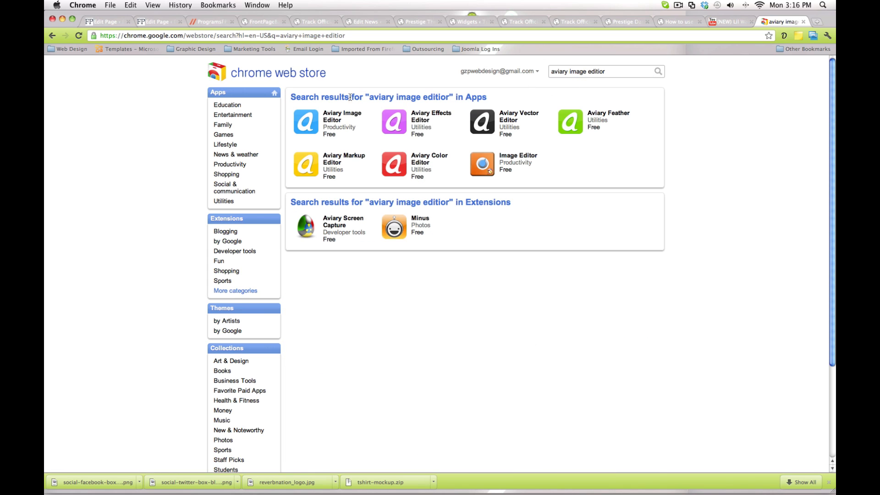
View the Aviary Image Editor listing and return to the store's home page.
{"action": "mouse_move", "coordinate": [315, 121]}
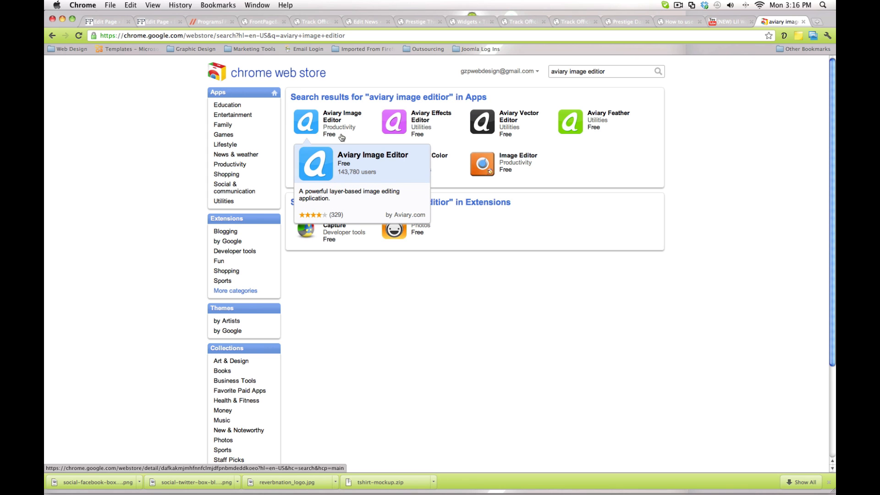
{"action": "left_click", "coordinate": [297, 129]}
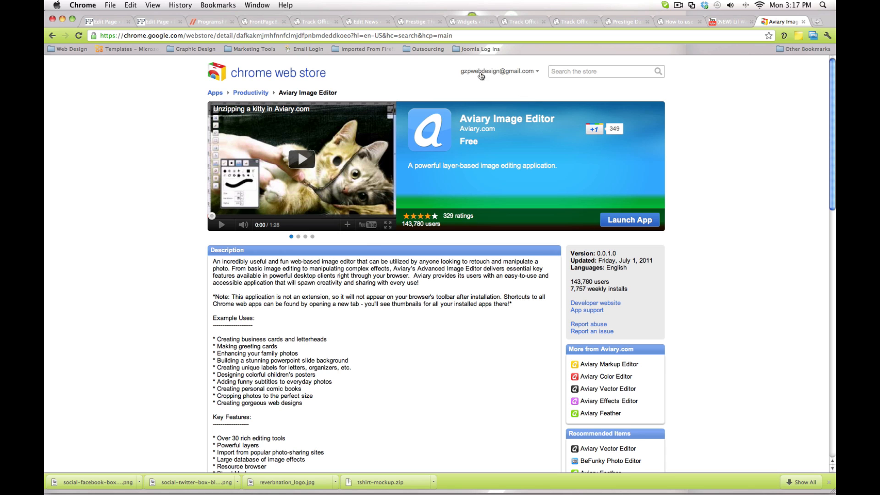
{"action": "left_click", "coordinate": [304, 76]}
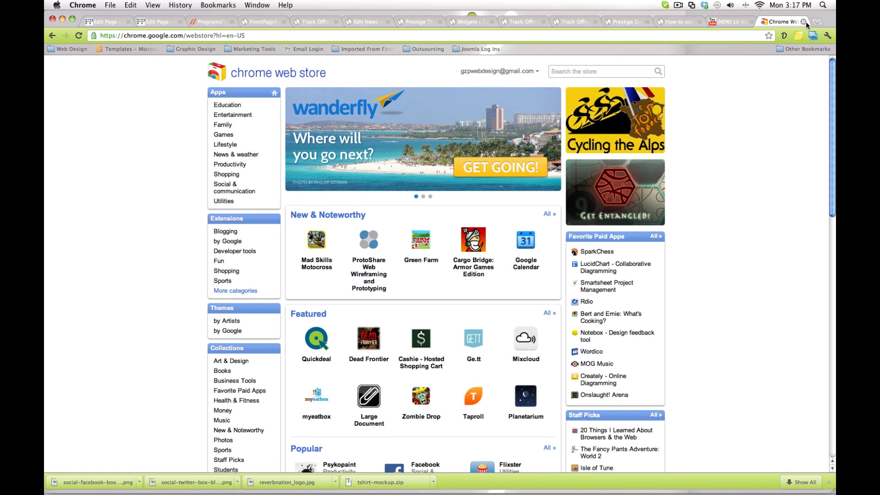
Launch Aviary Image Editor in a new tab and create a new image from scratch, 160 wide by 150 high.
{"action": "left_click", "coordinate": [819, 21]}
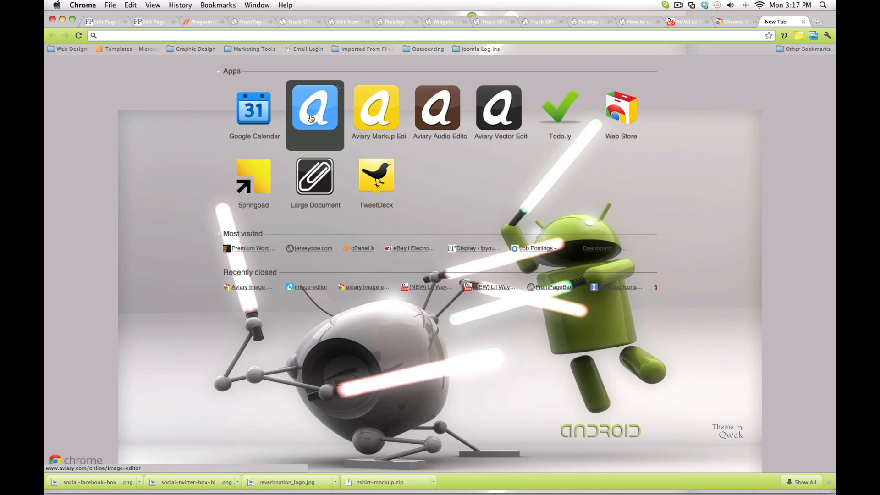
{"action": "left_click", "coordinate": [316, 121]}
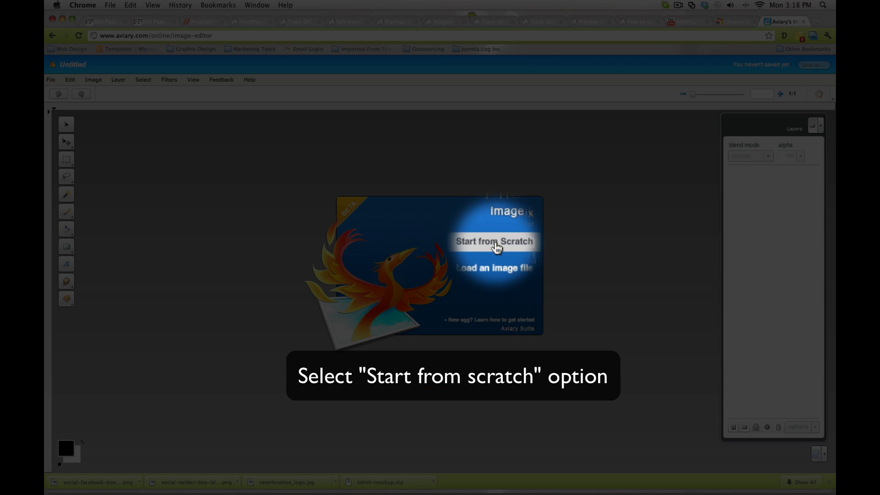
{"action": "left_click", "coordinate": [505, 248]}
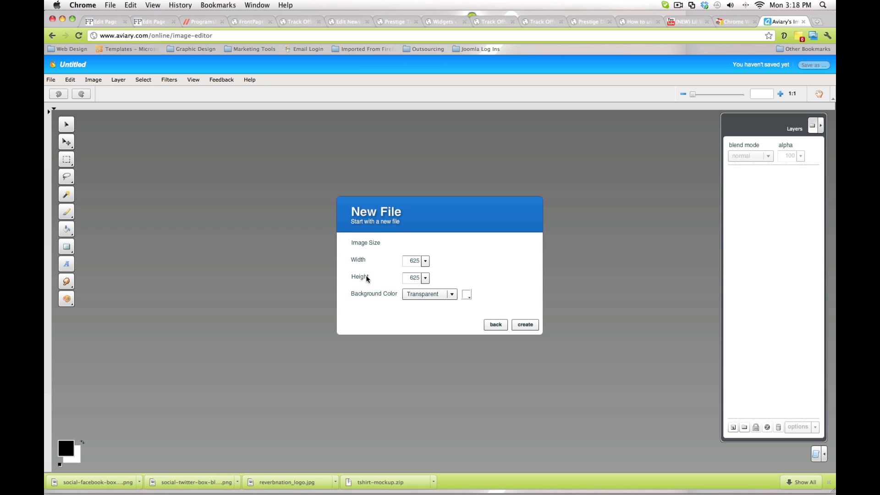
{"action": "double_click", "coordinate": [412, 263]}
{"action": "type", "text": "160"}
{"action": "key", "text": "Tab"}
{"action": "type", "text": "150"}
{"action": "left_click", "coordinate": [523, 327]}
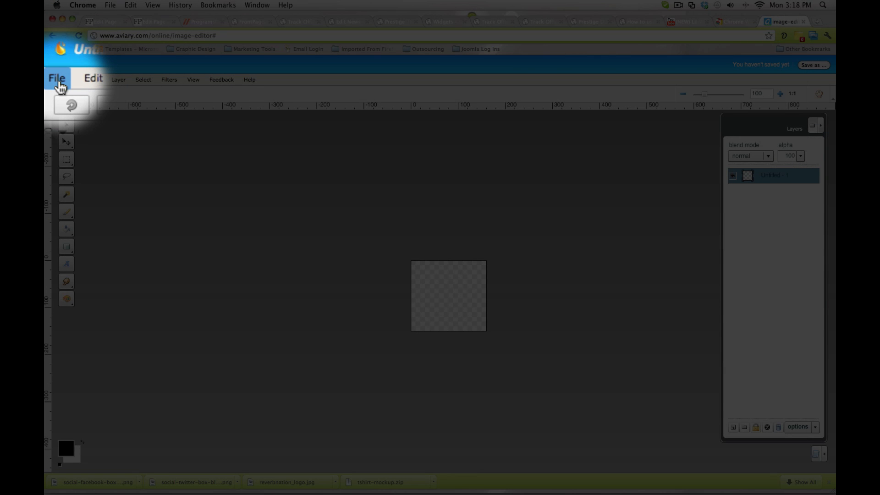
Import HPIM3220.JPG from the About Founder folder, resizing the image to fit the canvas.
{"action": "left_click", "coordinate": [54, 81]}
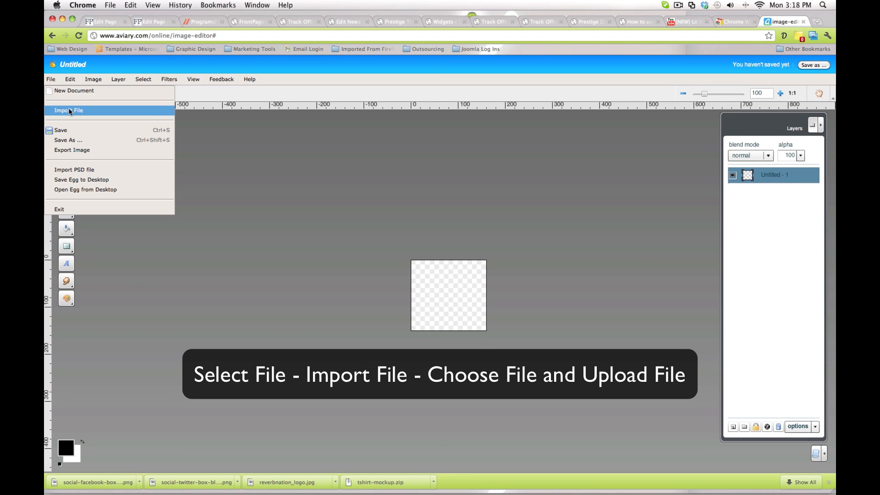
{"action": "left_click", "coordinate": [69, 112]}
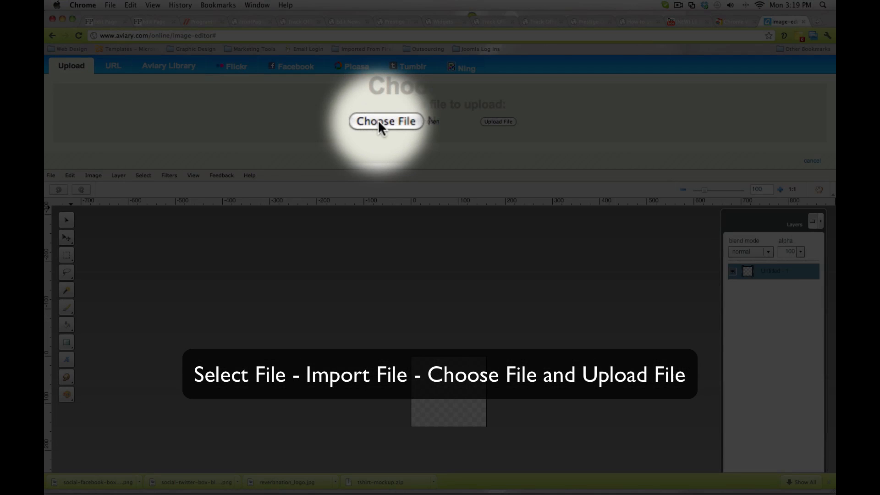
{"action": "left_click", "coordinate": [381, 122]}
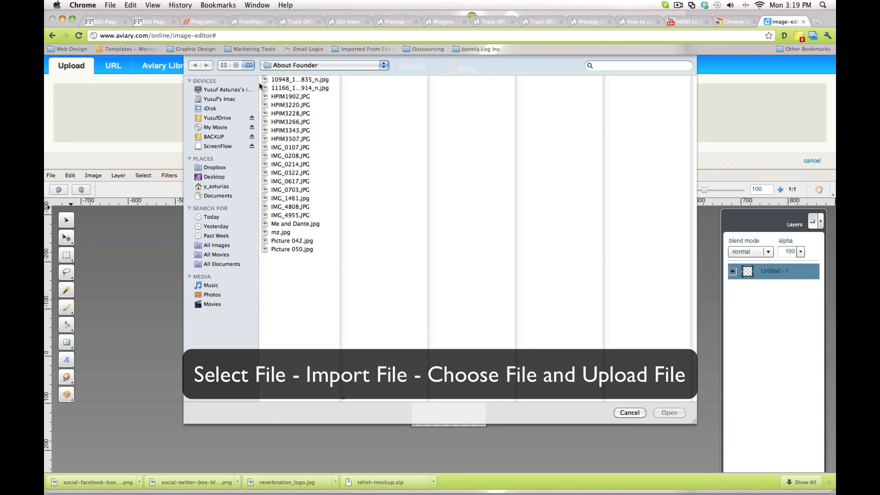
{"action": "left_click", "coordinate": [275, 139]}
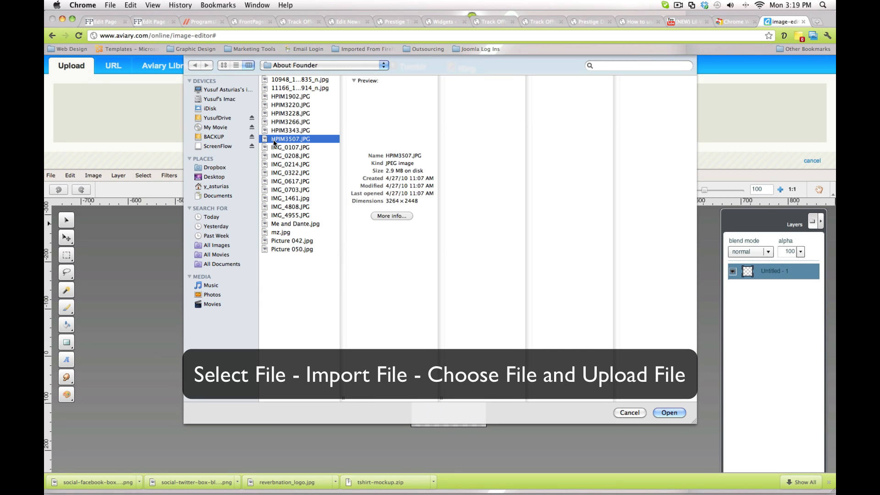
{"action": "left_click", "coordinate": [276, 105]}
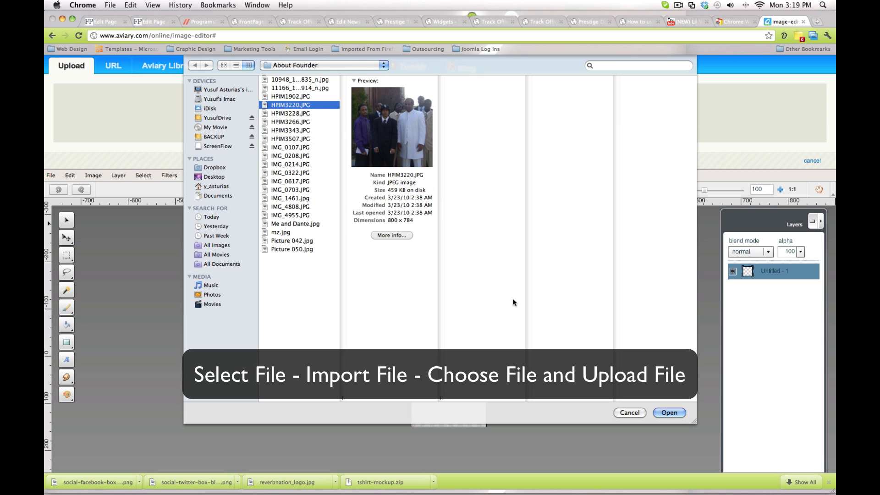
{"action": "left_click", "coordinate": [668, 414]}
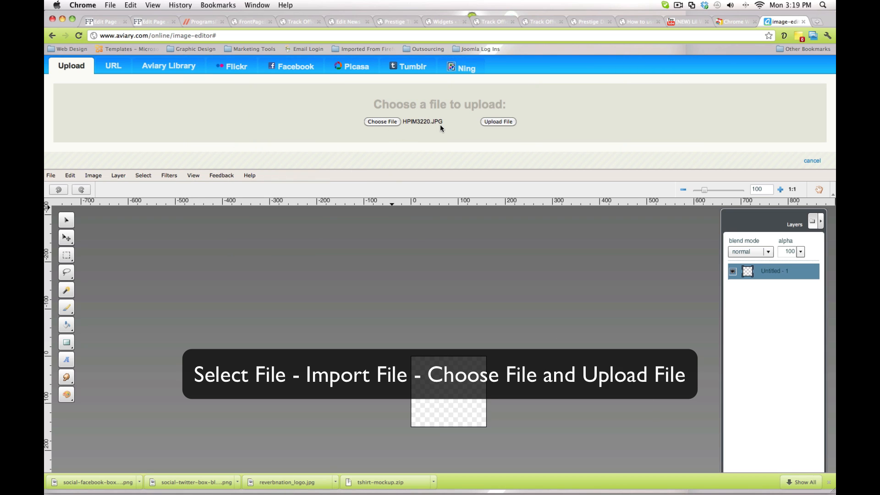
{"action": "left_click", "coordinate": [501, 124]}
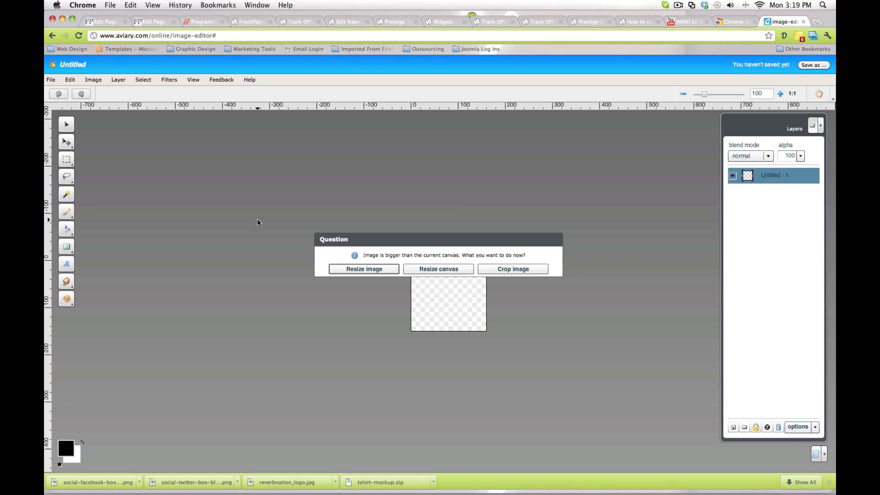
{"action": "left_click", "coordinate": [339, 270]}
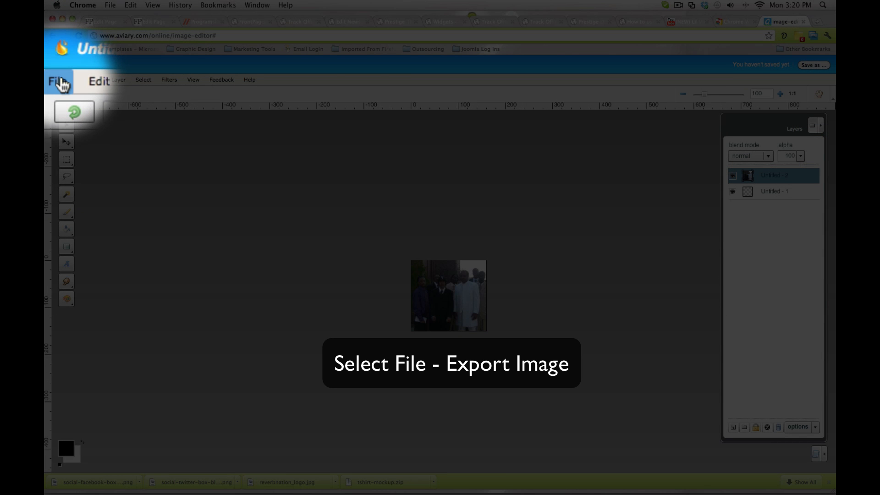
Export the image in JPG format and generate it.
{"action": "left_click", "coordinate": [61, 83]}
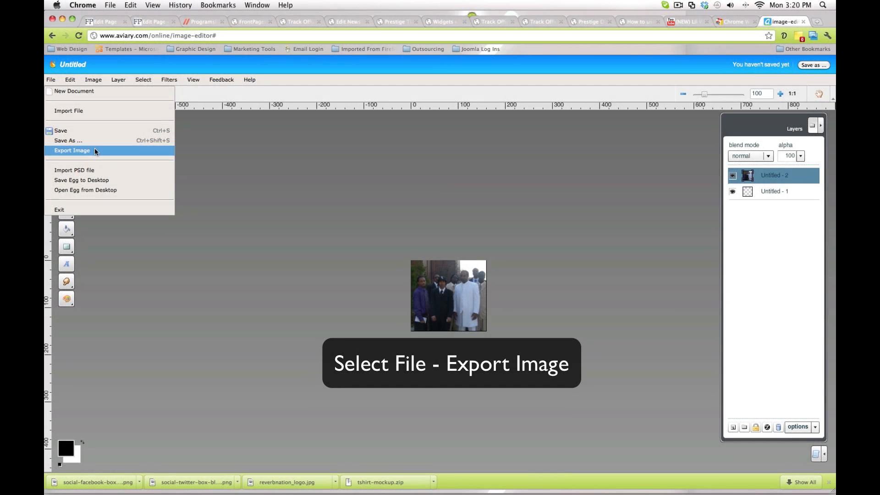
{"action": "left_click", "coordinate": [94, 148]}
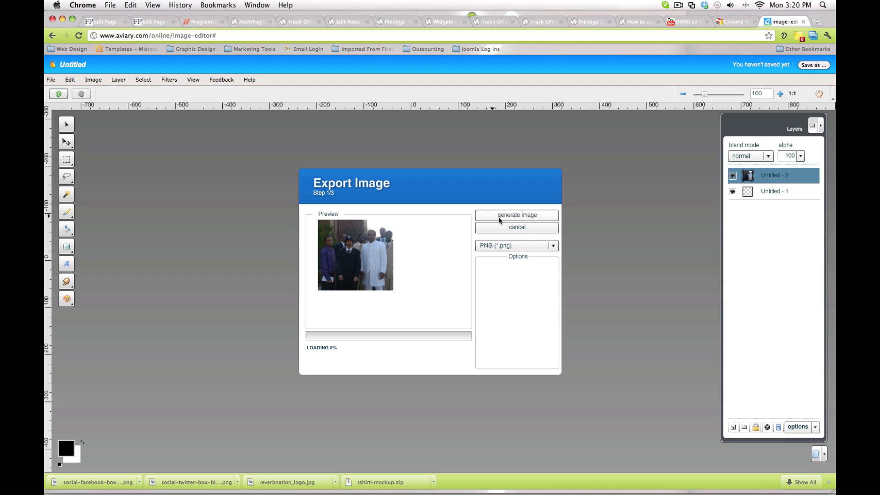
{"action": "left_click", "coordinate": [553, 246]}
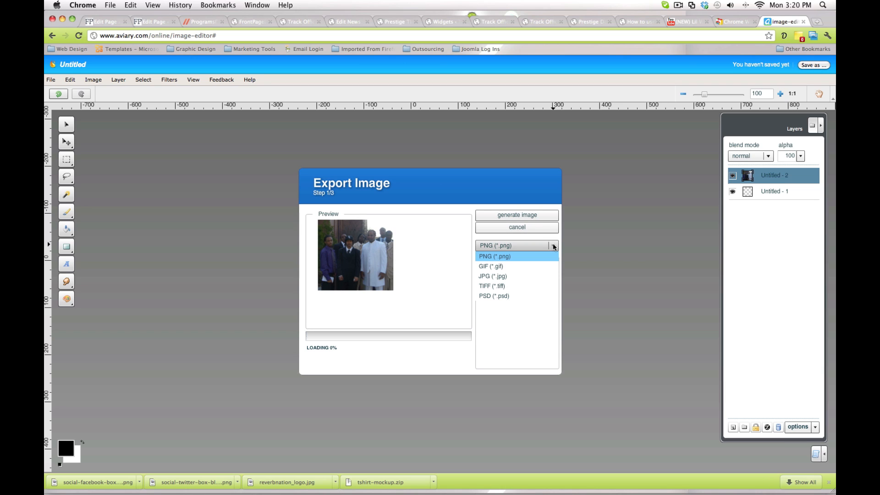
{"action": "left_click", "coordinate": [494, 274]}
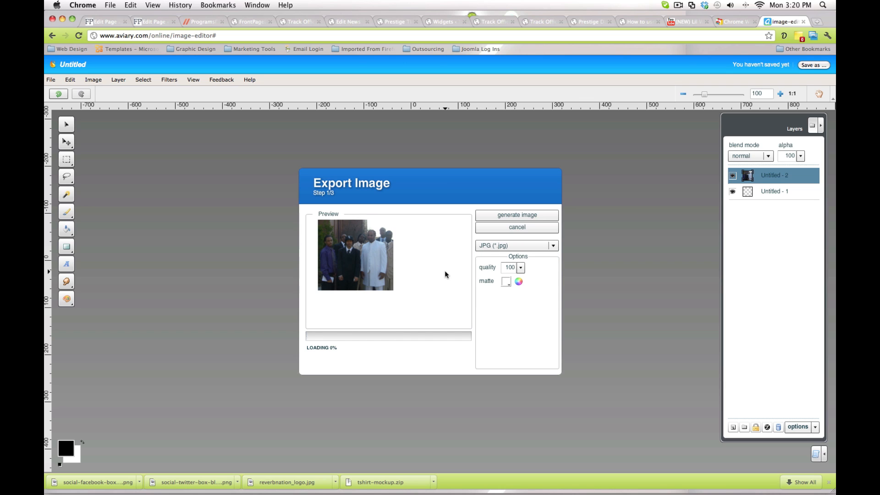
{"action": "left_click", "coordinate": [552, 246]}
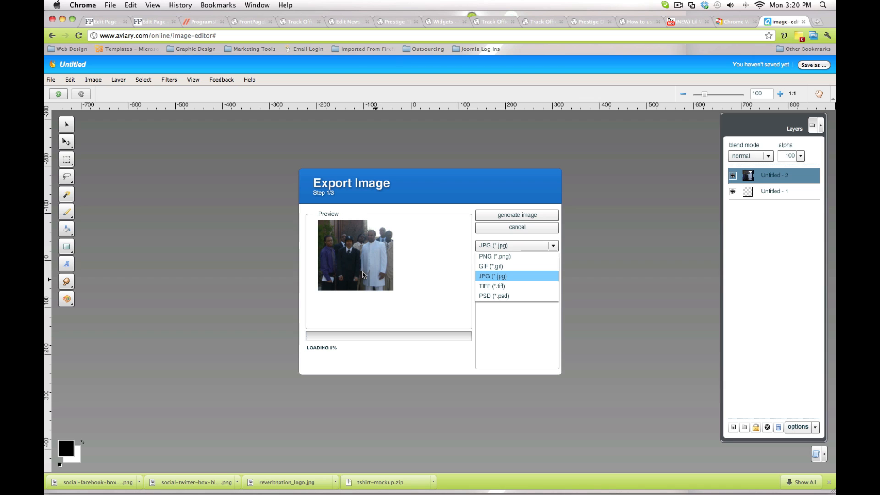
{"action": "left_click", "coordinate": [490, 278]}
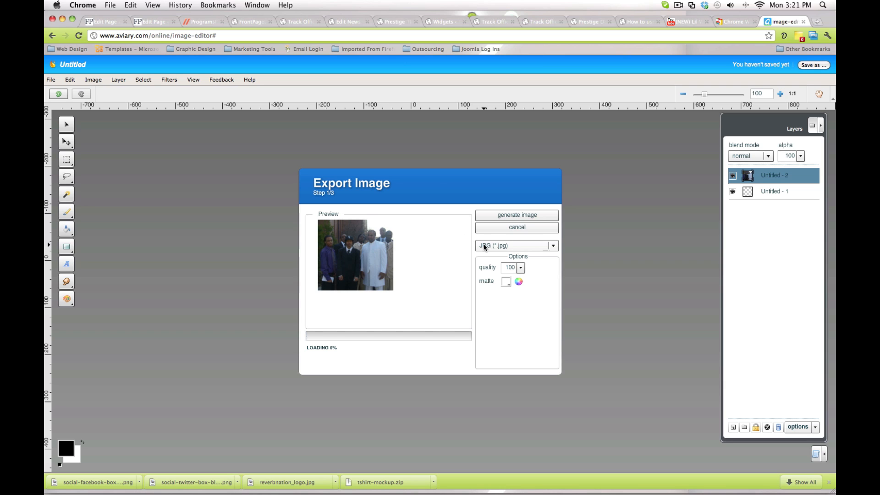
{"action": "left_click", "coordinate": [508, 216]}
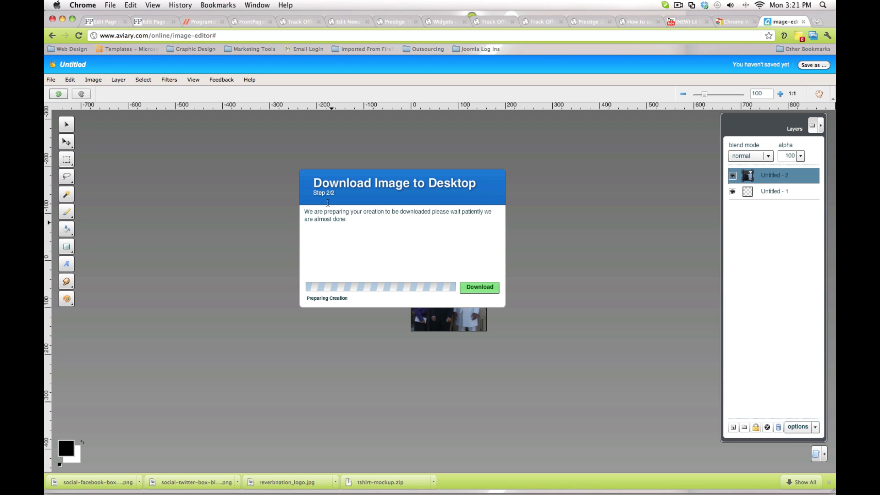
Download the exported image to the Desktop as testimagedisplay.jpg.
{"action": "left_click", "coordinate": [480, 291]}
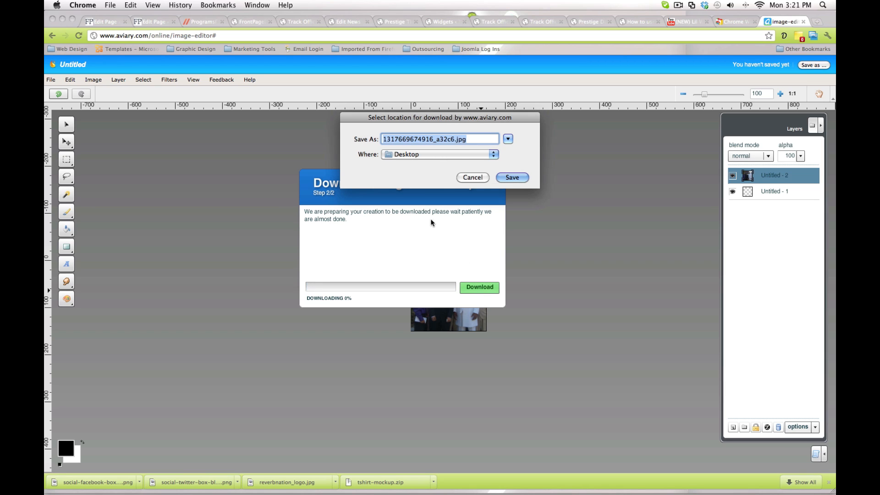
{"action": "left_click", "coordinate": [396, 142]}
{"action": "double_click", "coordinate": [397, 141]}
{"action": "type", "text": "testimage"}
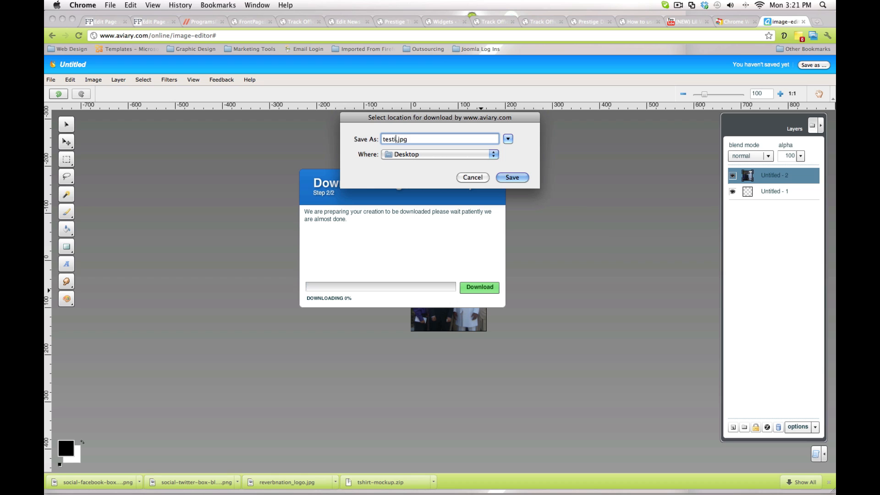
{"action": "type", "text": "display"}
{"action": "left_click", "coordinate": [508, 140]}
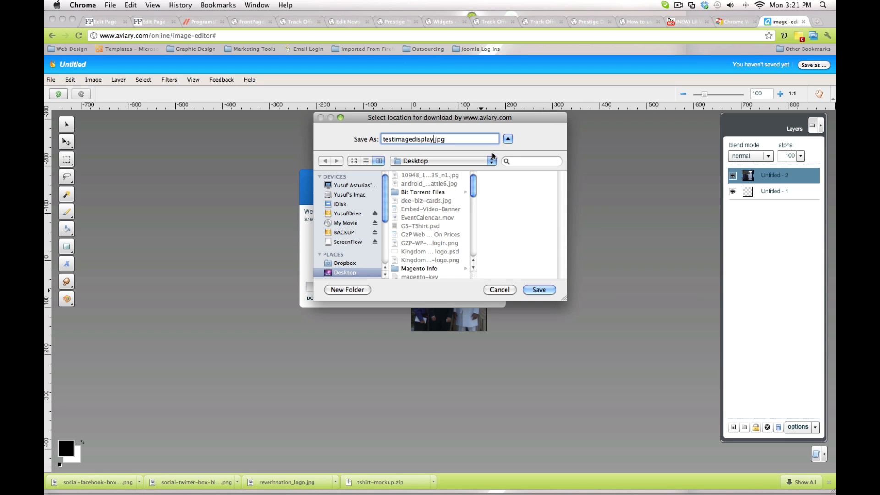
{"action": "left_click", "coordinate": [509, 140]}
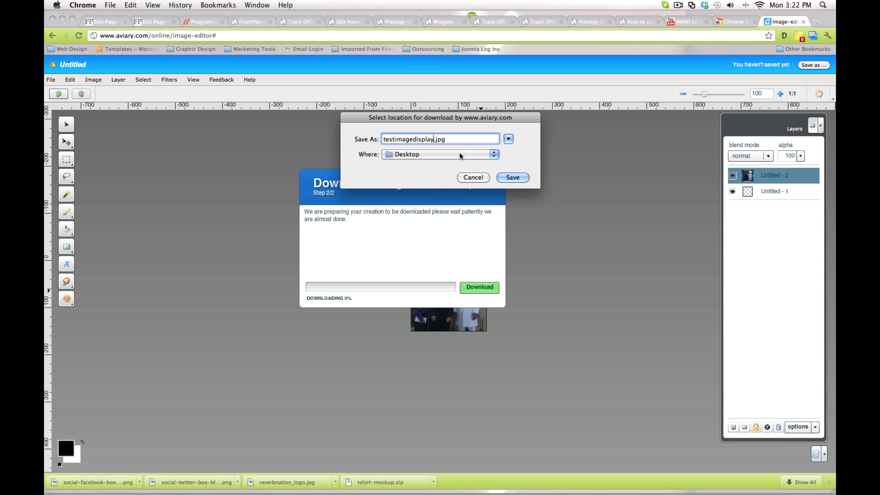
{"action": "left_click", "coordinate": [512, 178]}
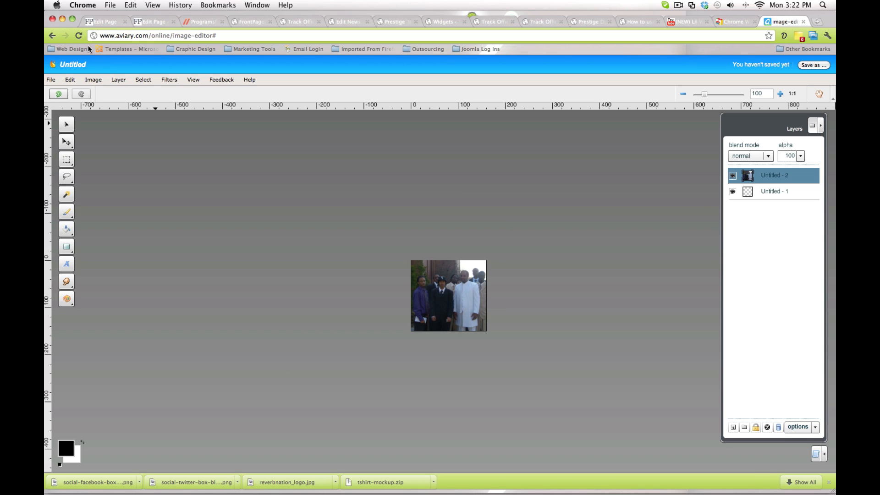
Minimize the browser and Document1 windows and locate testimagedisplay.jpg on the desktop.
{"action": "left_click", "coordinate": [63, 19]}
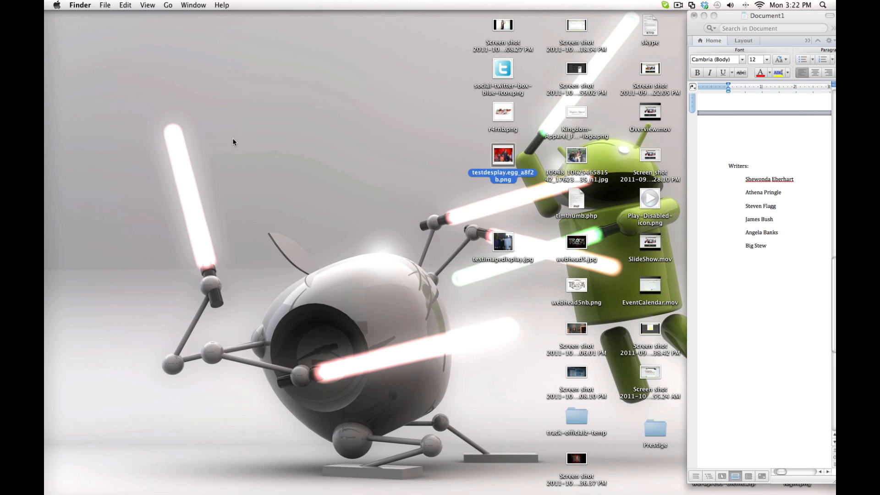
{"action": "left_click", "coordinate": [704, 15]}
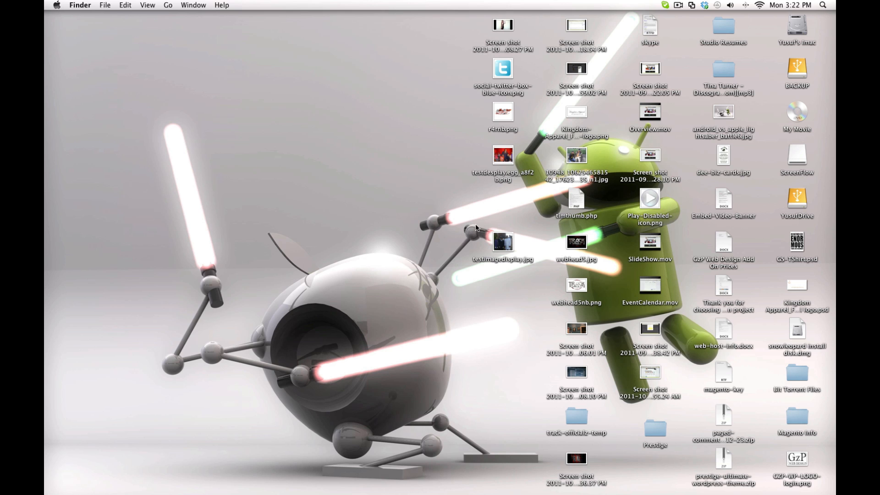
{"action": "left_click_drag", "start_coordinate": [476, 225], "coordinate": [535, 284]}
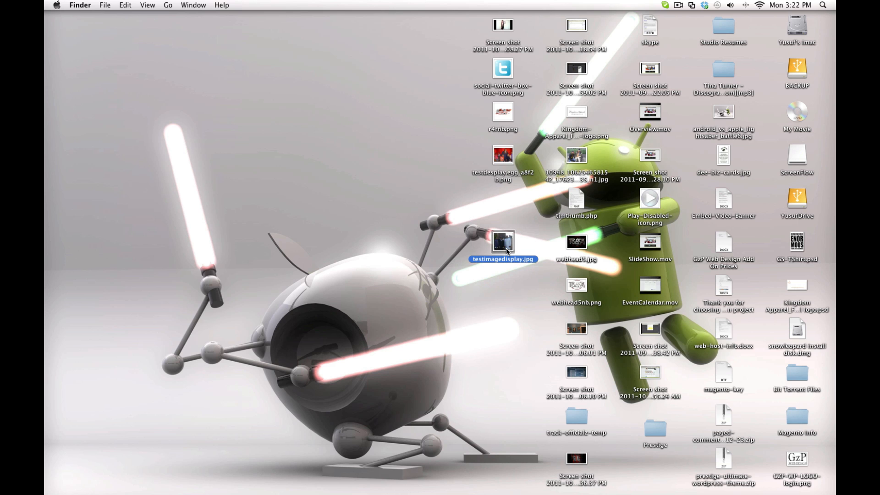
{"action": "left_click", "coordinate": [519, 300]}
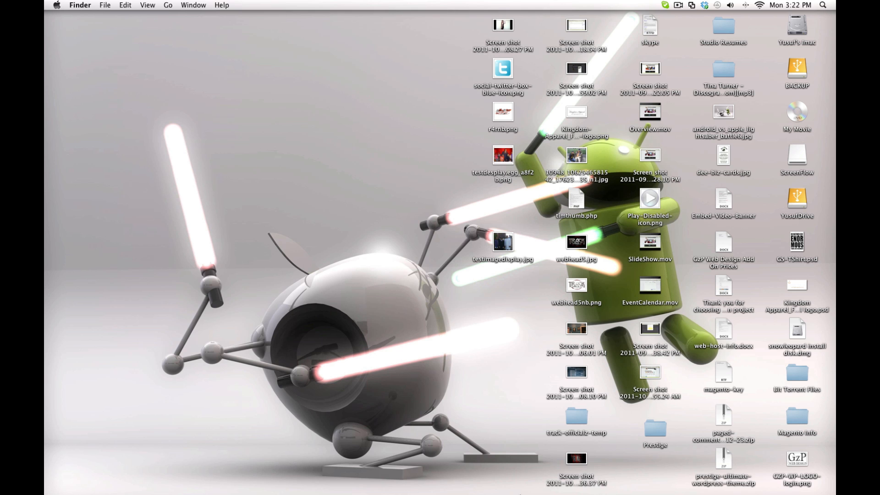
{"action": "mouse_move", "coordinate": [520, 494]}
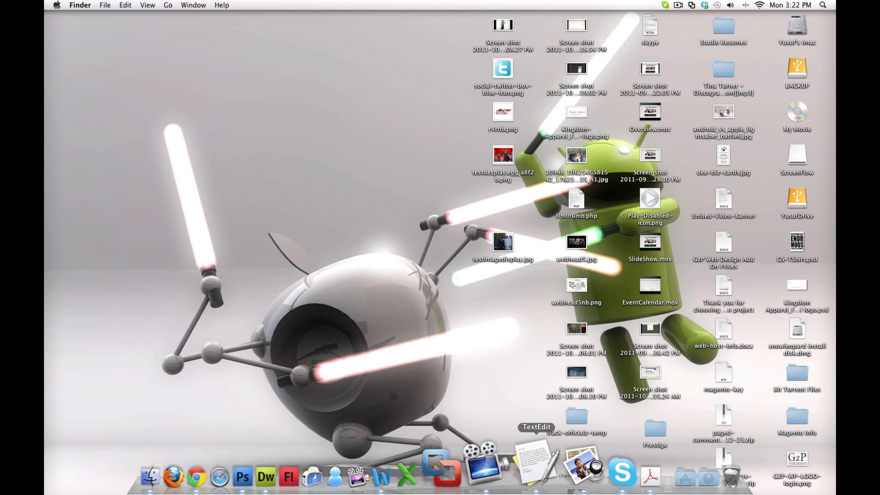